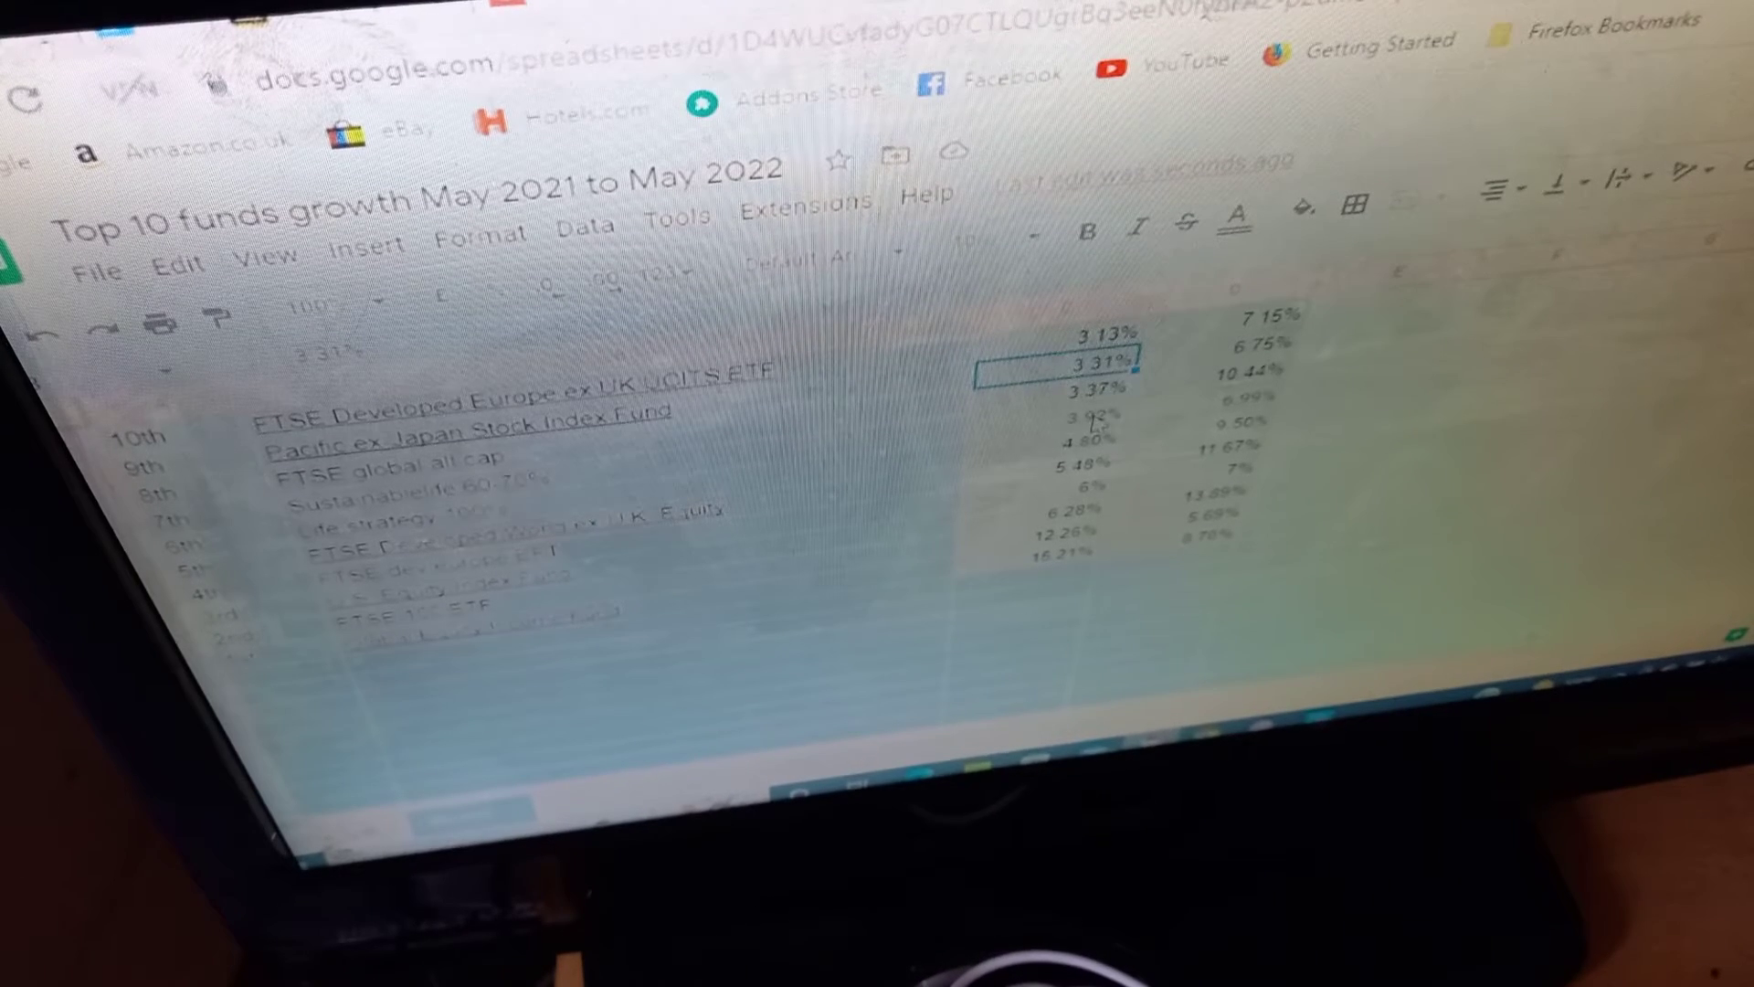
{"action": "left_click", "coordinate": [1100, 394]}
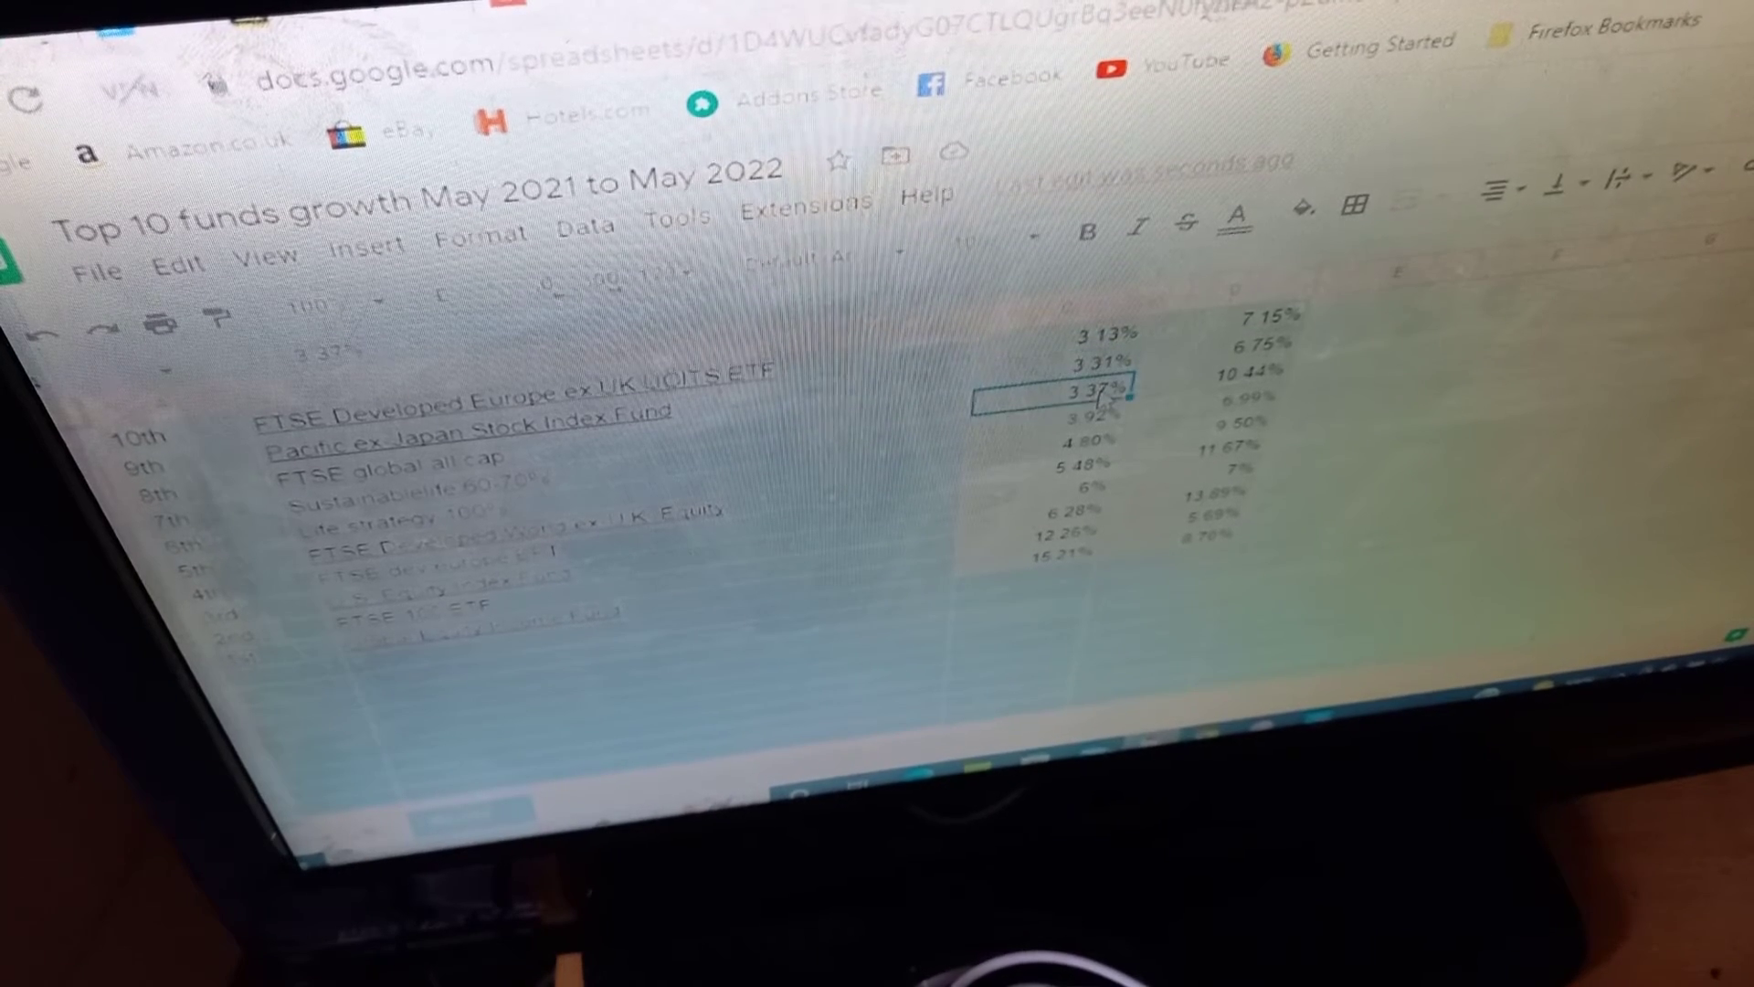